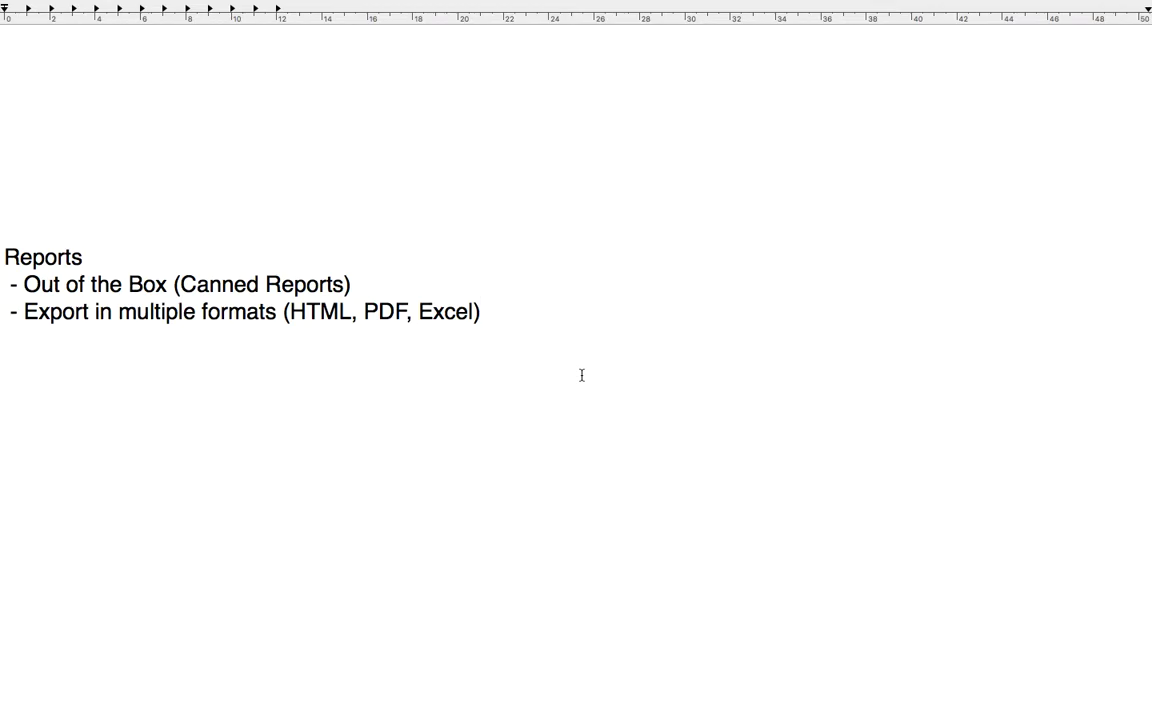
Switch to the Bahmni Reports page in the browser and set the start date for all reports to 04/11/2015
{"action": "key", "text": "ctrl+Right"}
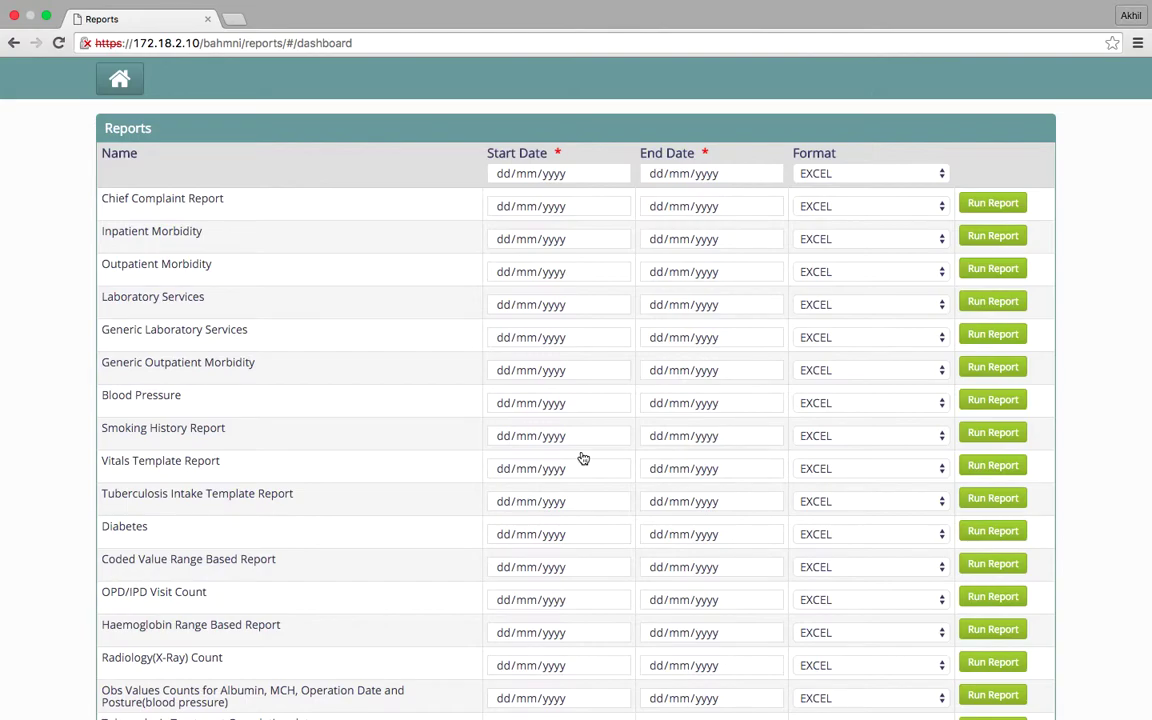
{"action": "scroll", "coordinate": [583, 457], "scroll_direction": "down", "scroll_amount": 8}
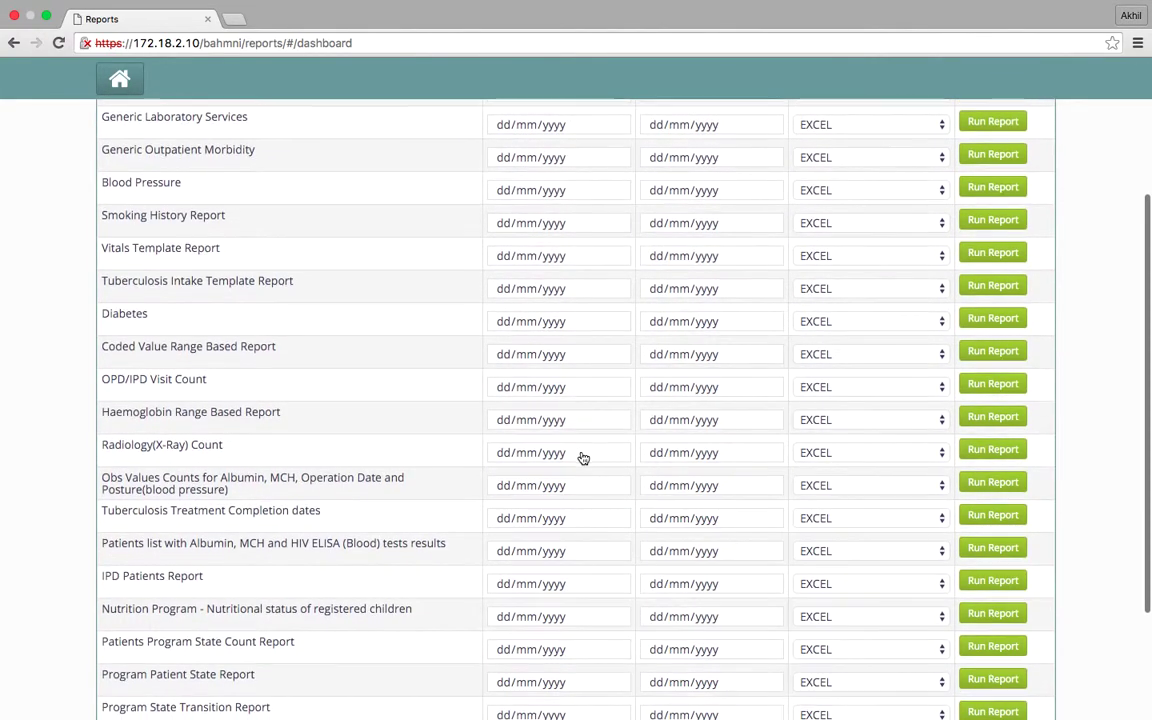
{"action": "scroll", "coordinate": [583, 457], "scroll_direction": "up", "scroll_amount": 8}
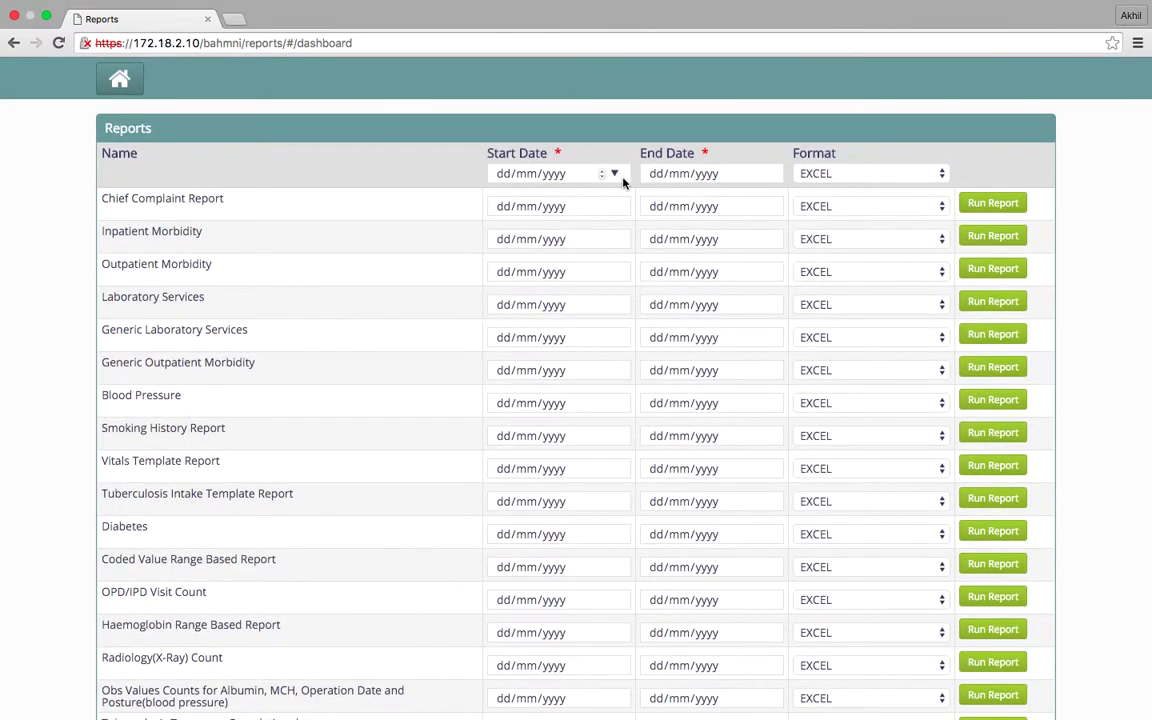
{"action": "left_click", "coordinate": [615, 175]}
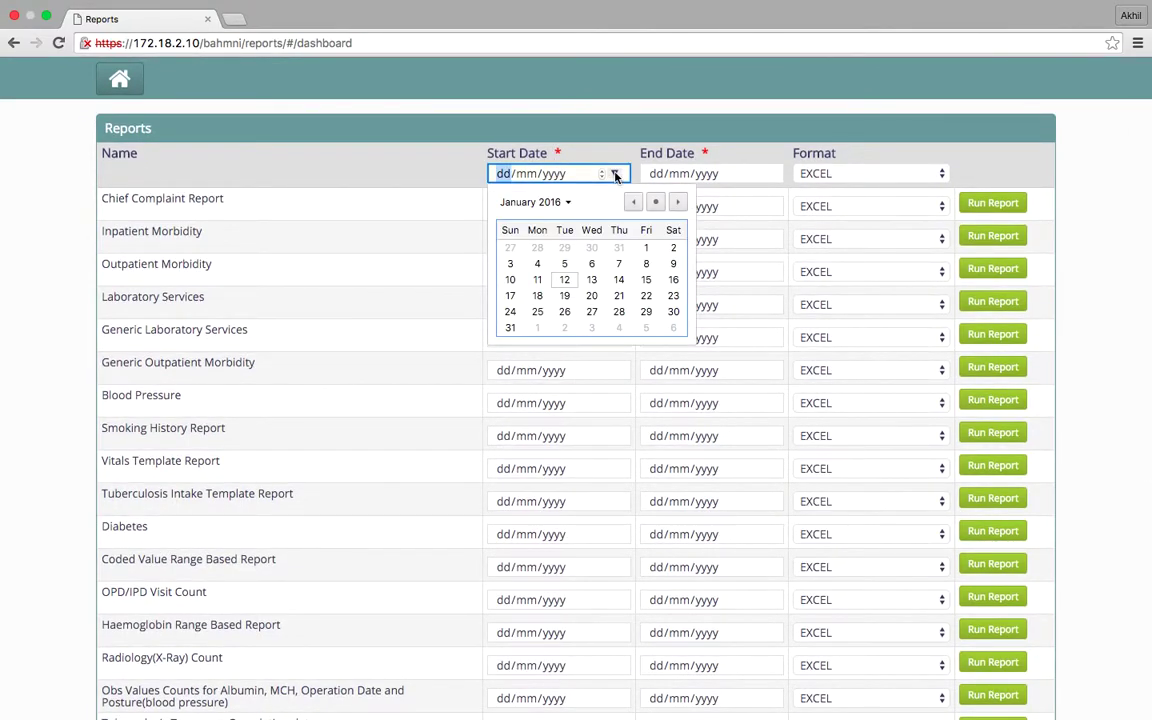
{"action": "left_click", "coordinate": [634, 203]}
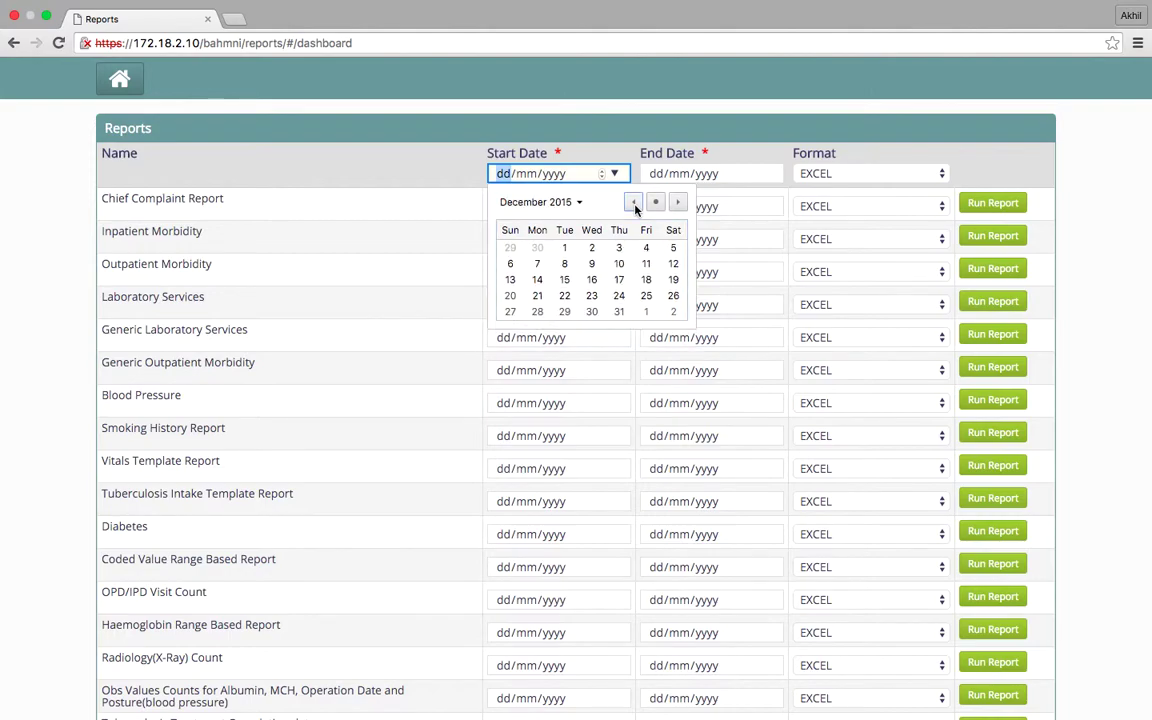
{"action": "left_click", "coordinate": [634, 203]}
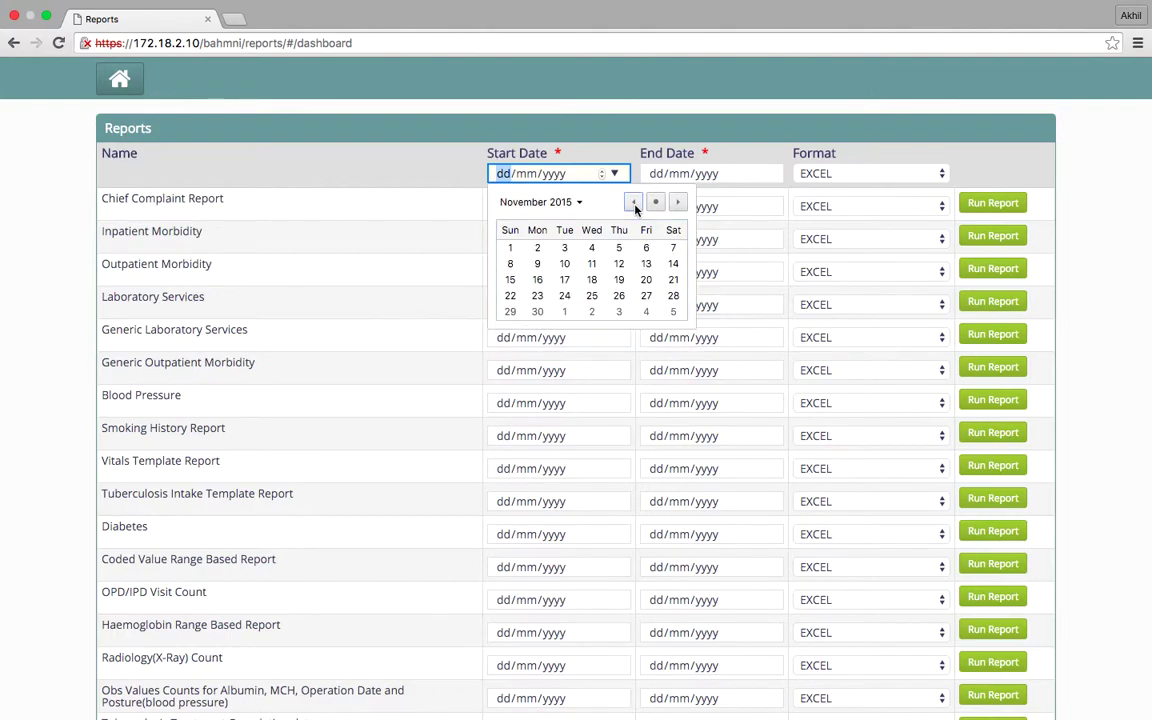
{"action": "left_click", "coordinate": [591, 247]}
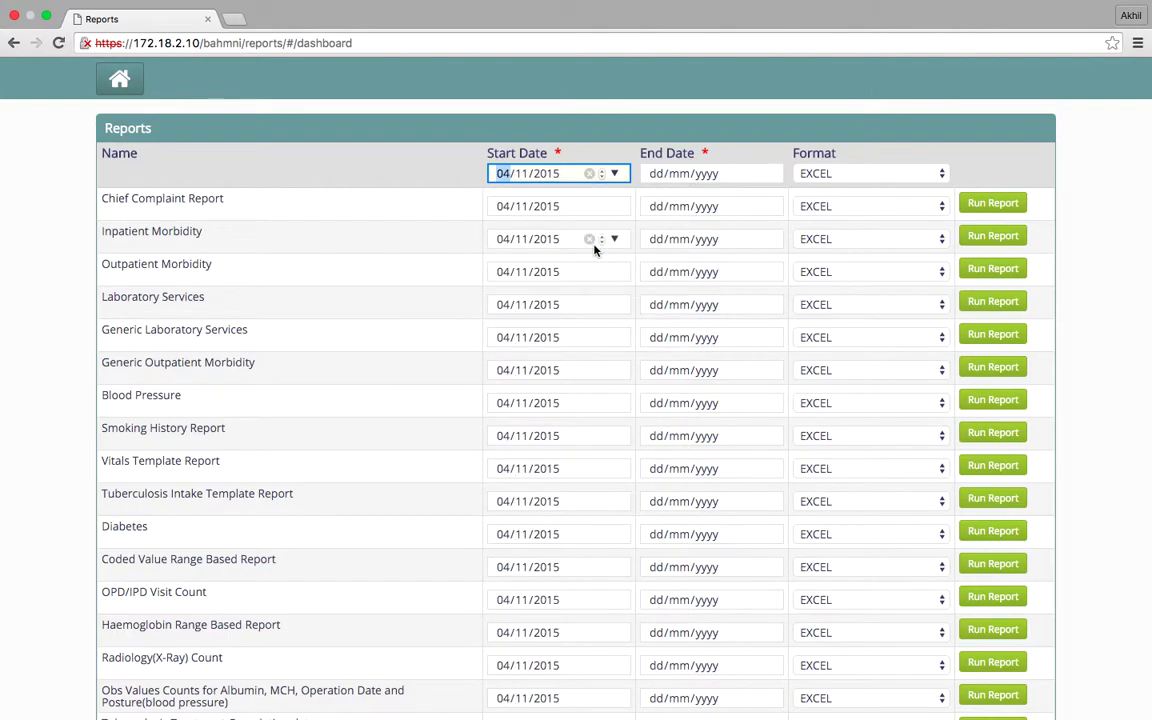
Set the end date for all reports to 12/01/2016 and their format to HTML
{"action": "left_click", "coordinate": [768, 174]}
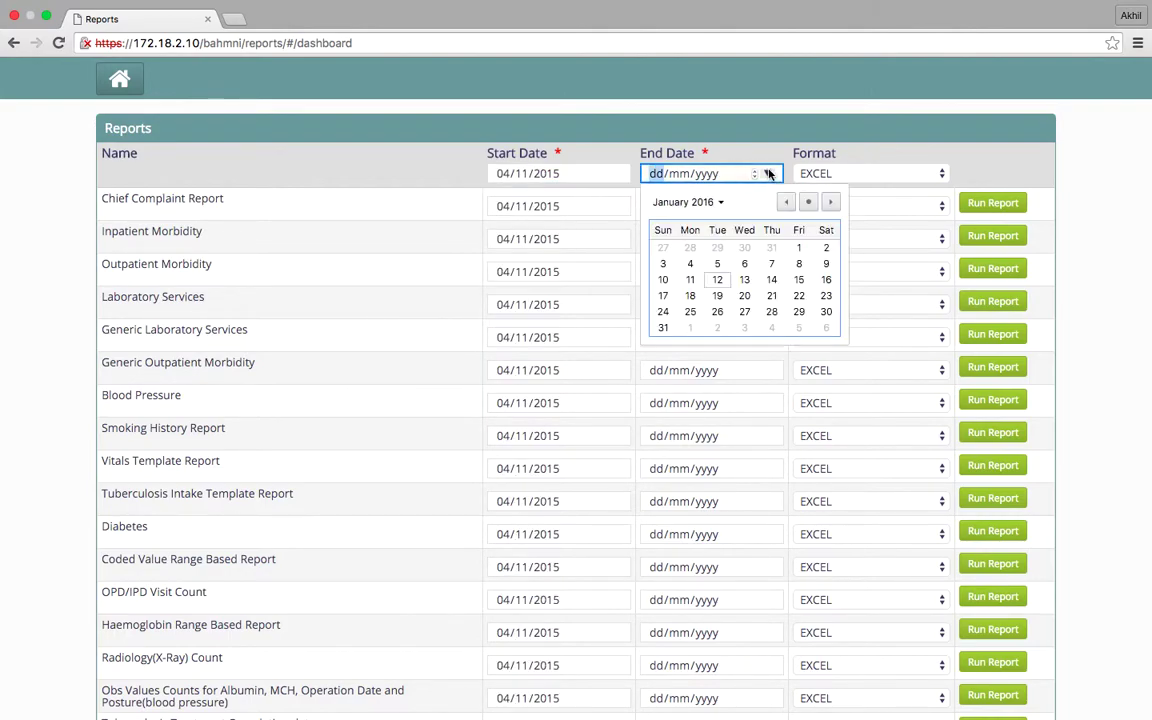
{"action": "left_click", "coordinate": [722, 284]}
{"action": "left_click", "coordinate": [943, 176]}
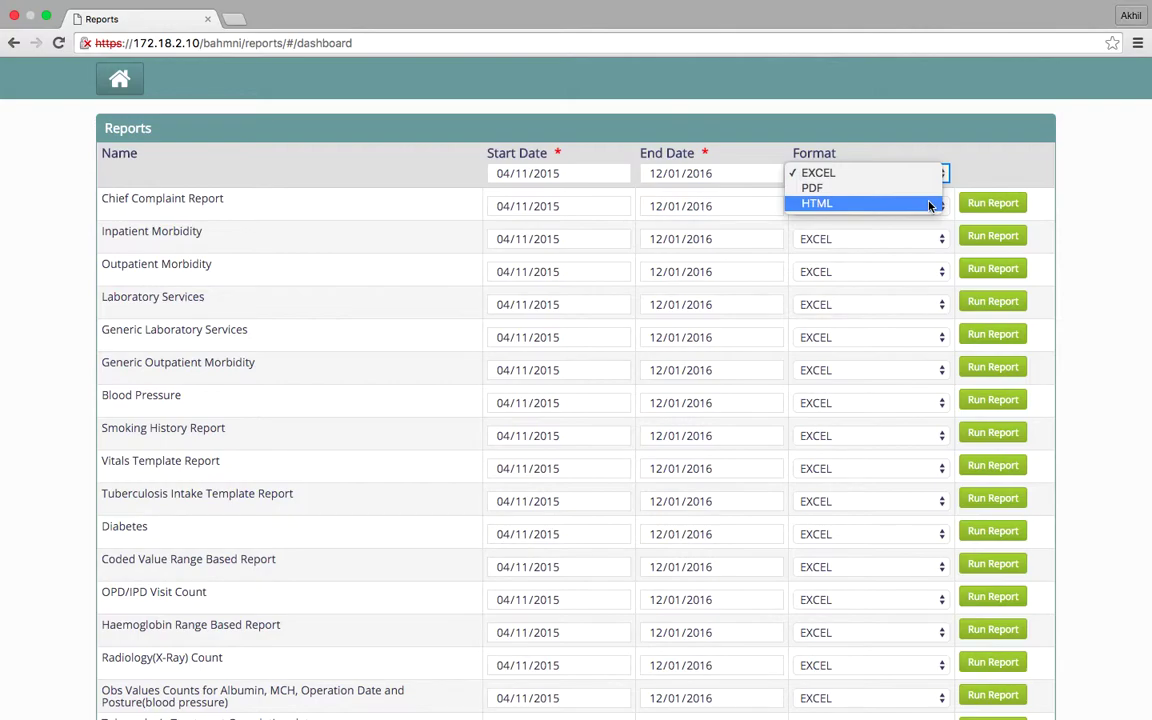
{"action": "left_click", "coordinate": [929, 205]}
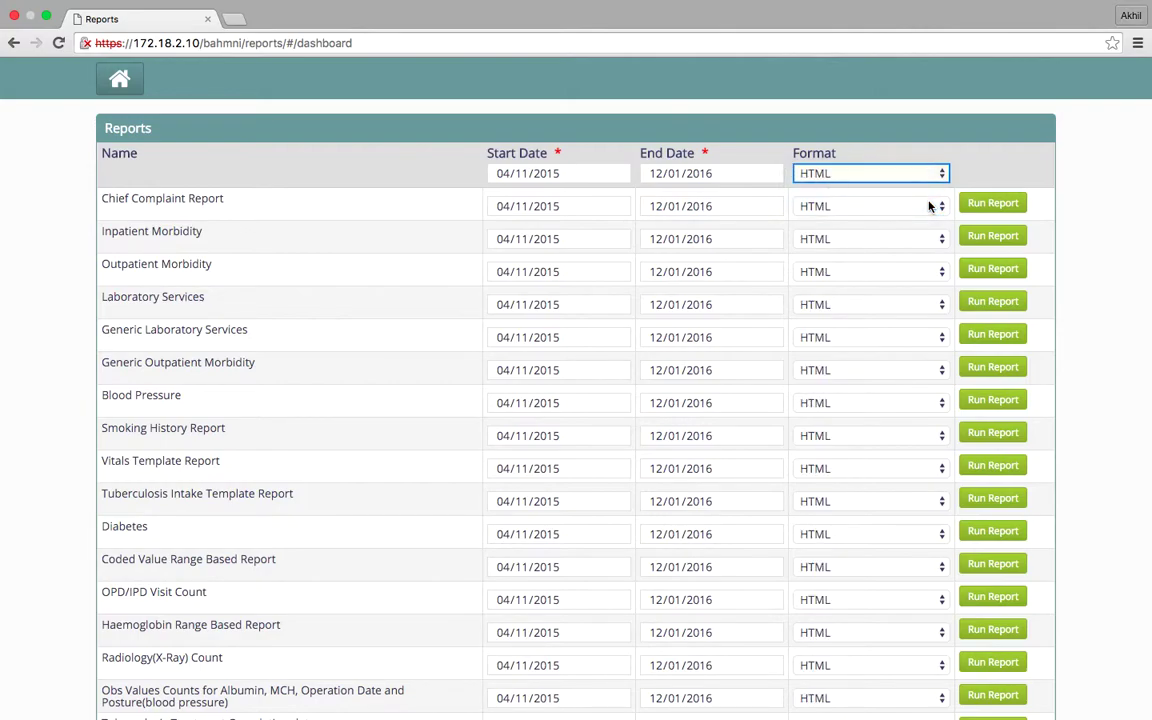
Run the Vitals Template Report and view its HTML output enlarged
{"action": "scroll", "coordinate": [842, 445], "scroll_direction": "down", "scroll_amount": 1}
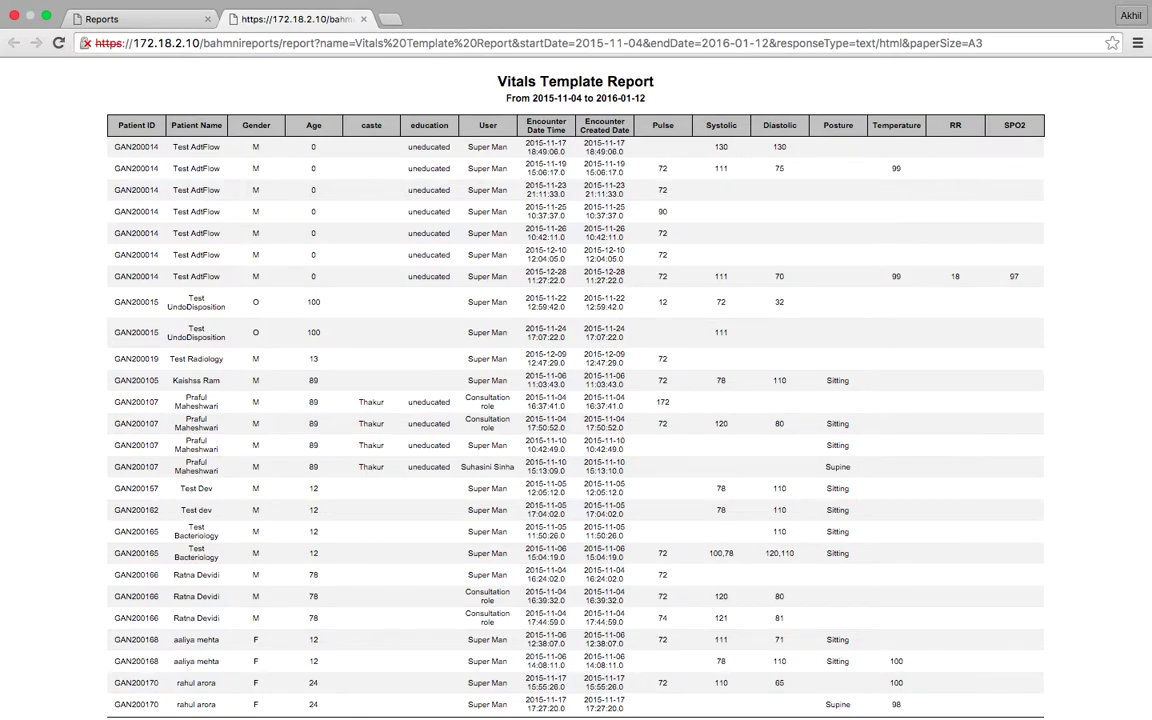
{"action": "key", "text": "super+plus"}
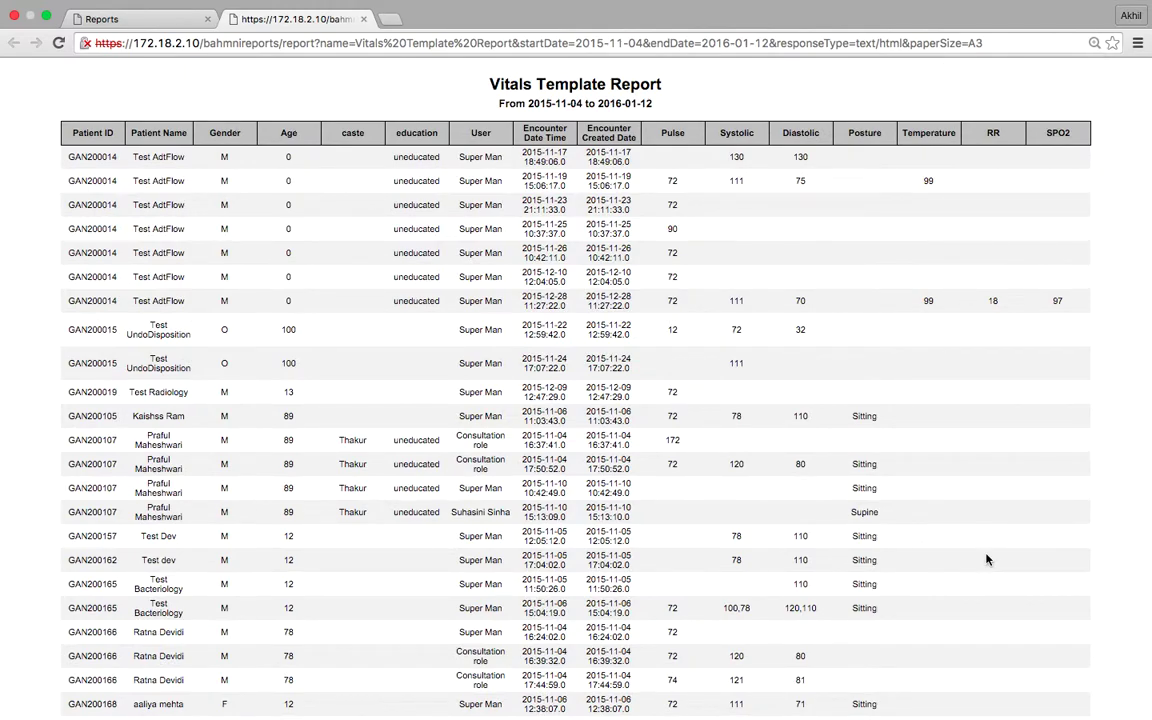
{"action": "scroll", "coordinate": [986, 559], "scroll_direction": "down", "scroll_amount": 1}
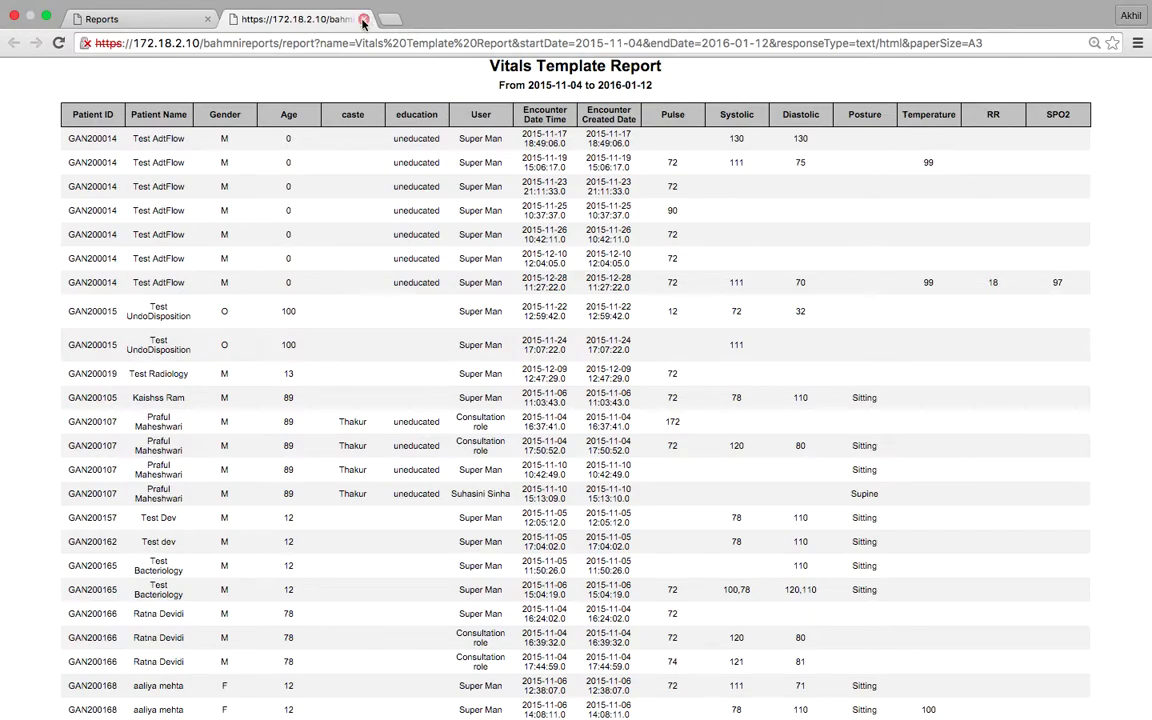
Return to the reports list, run the OPD/IPD Visit Count report and enlarge its output for reading
{"action": "left_click", "coordinate": [123, 27]}
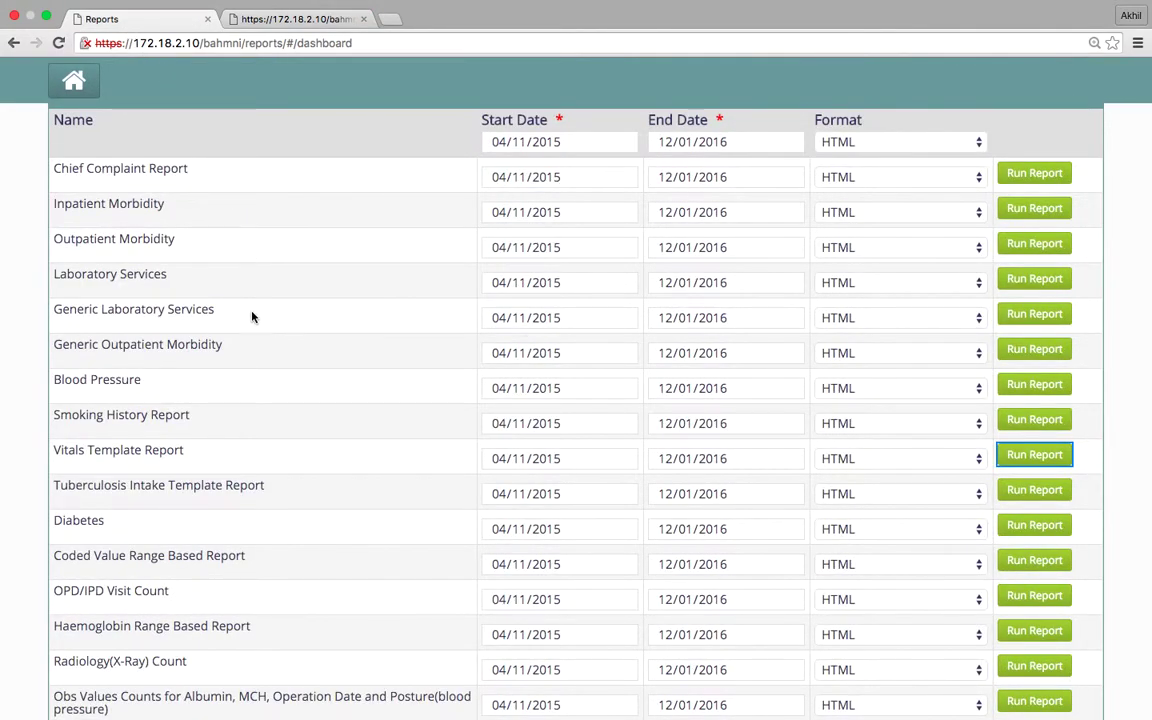
{"action": "scroll", "coordinate": [410, 432], "scroll_direction": "down", "scroll_amount": 2}
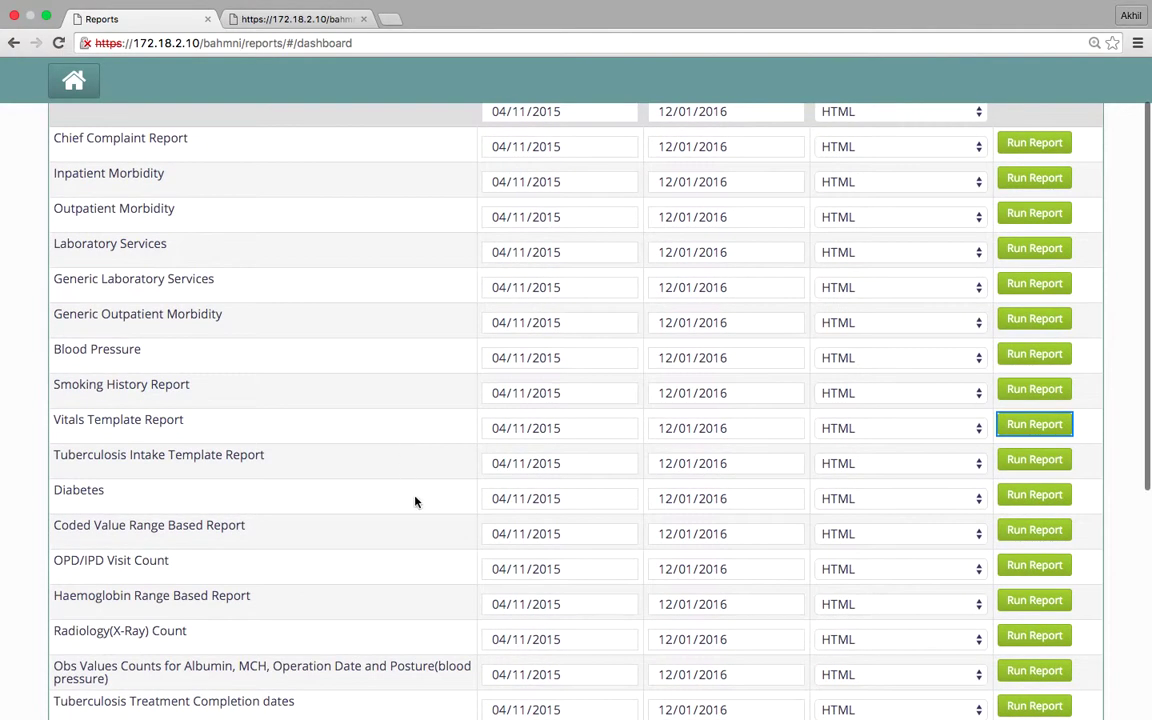
{"action": "left_click", "coordinate": [1049, 577]}
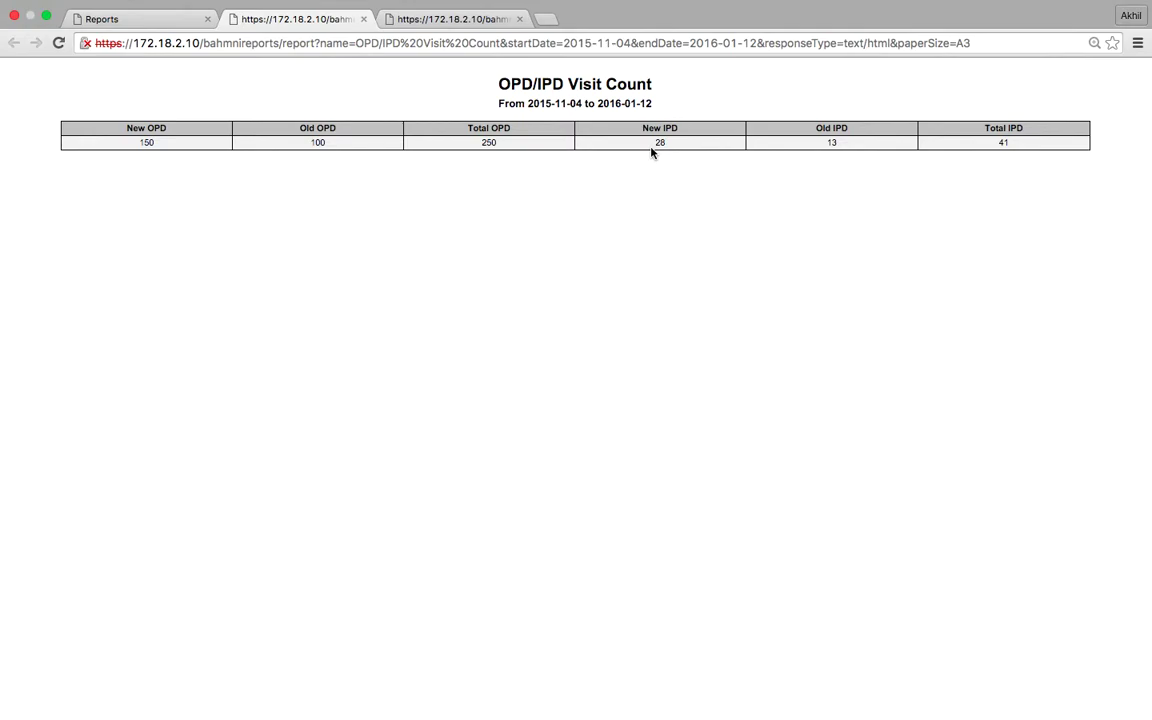
{"action": "key", "text": "super+plus"}
{"action": "key", "text": "super+plus"}
{"action": "key", "text": "super+plus"}
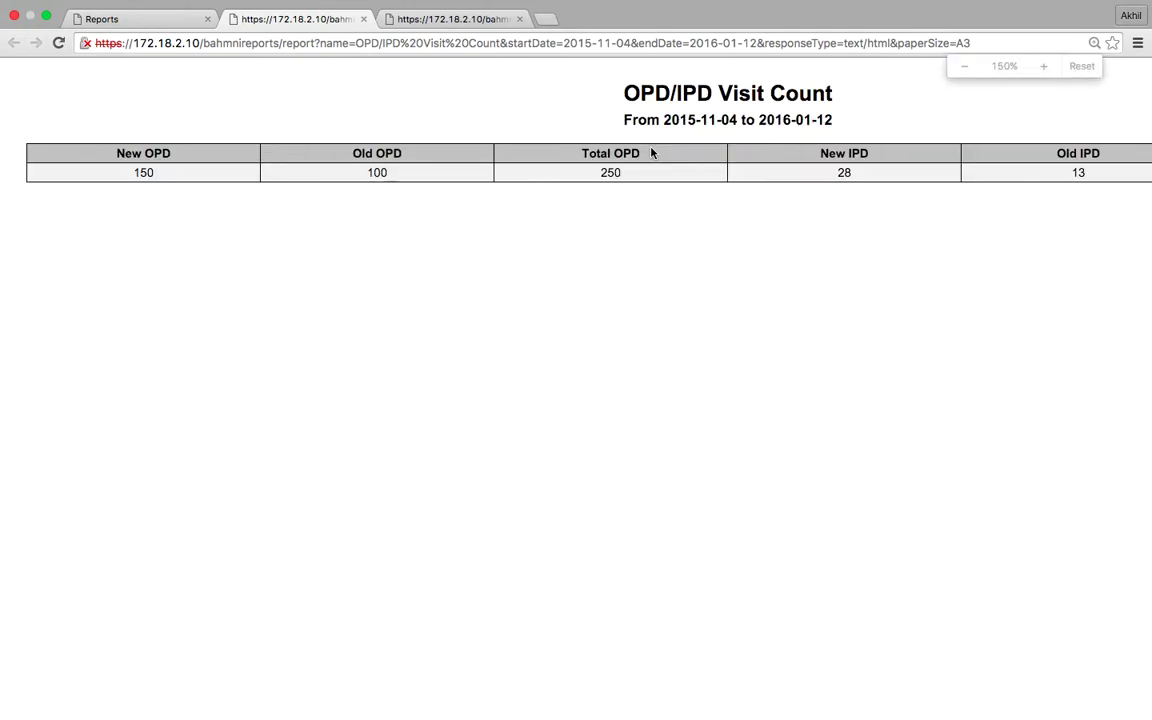
{"action": "key", "text": "super+minus"}
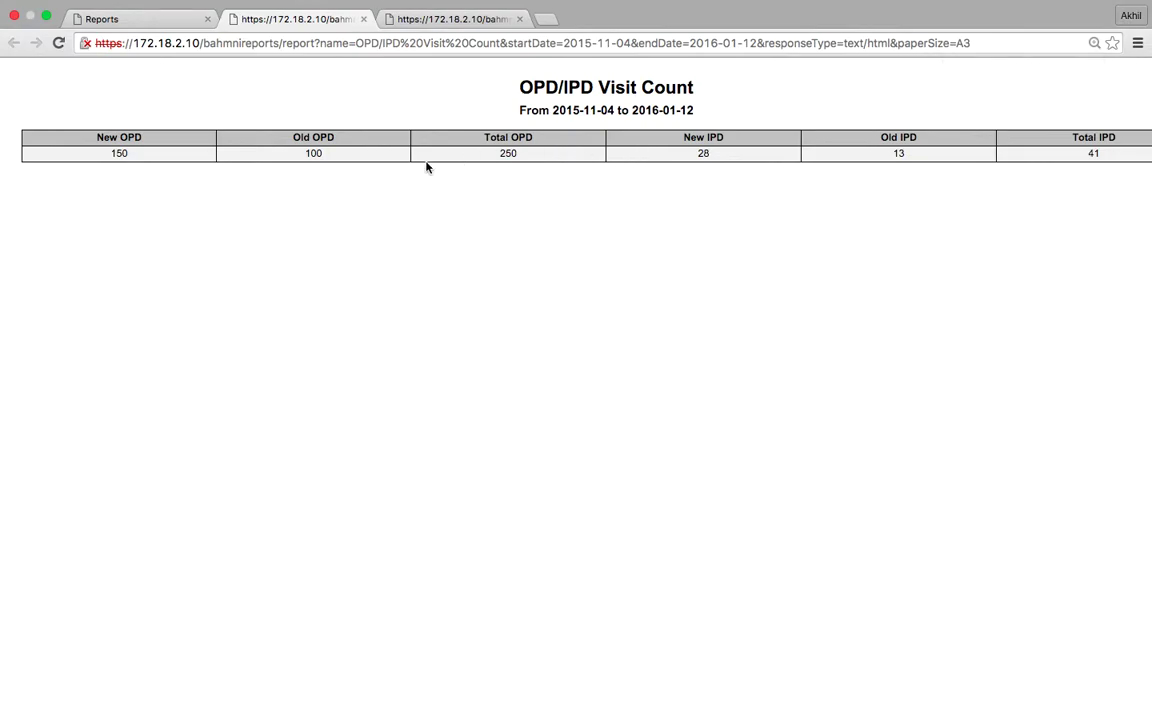
Return to the reports list, run the Obs Canned Report in PDF format and look through the downloaded file
{"action": "left_click", "coordinate": [169, 22]}
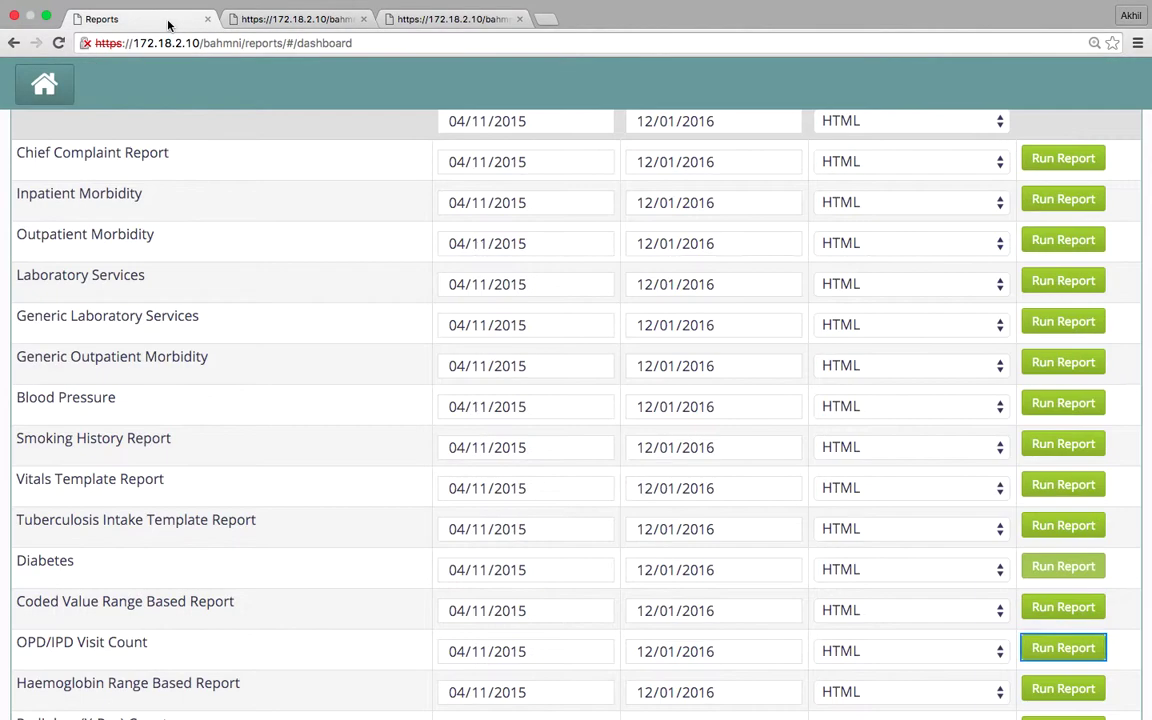
{"action": "key", "text": "super+minus"}
{"action": "key", "text": "super+minus"}
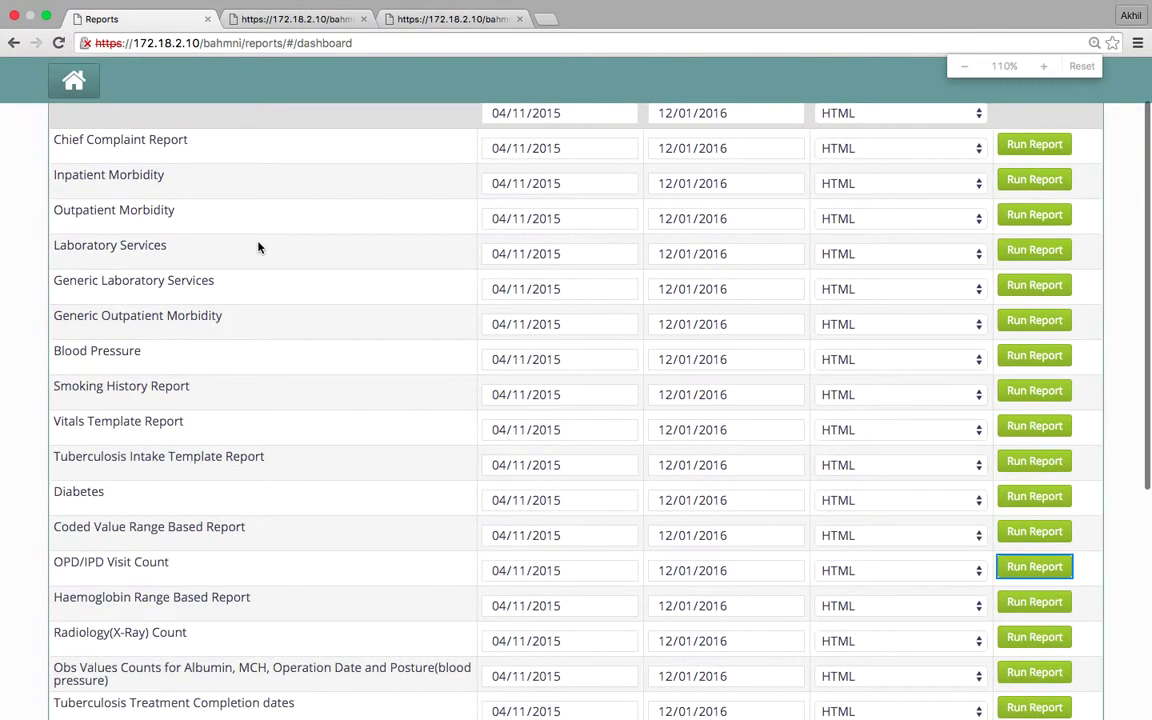
{"action": "scroll", "coordinate": [312, 446], "scroll_direction": "down", "scroll_amount": 5}
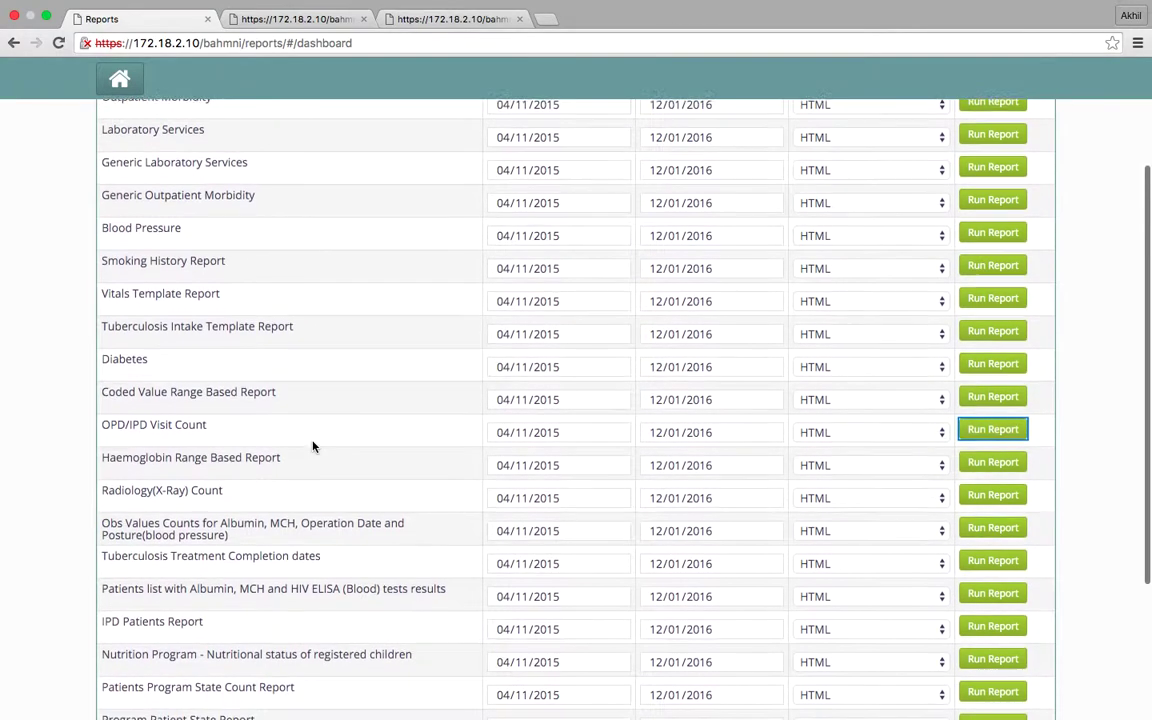
{"action": "scroll", "coordinate": [312, 446], "scroll_direction": "down", "scroll_amount": 2}
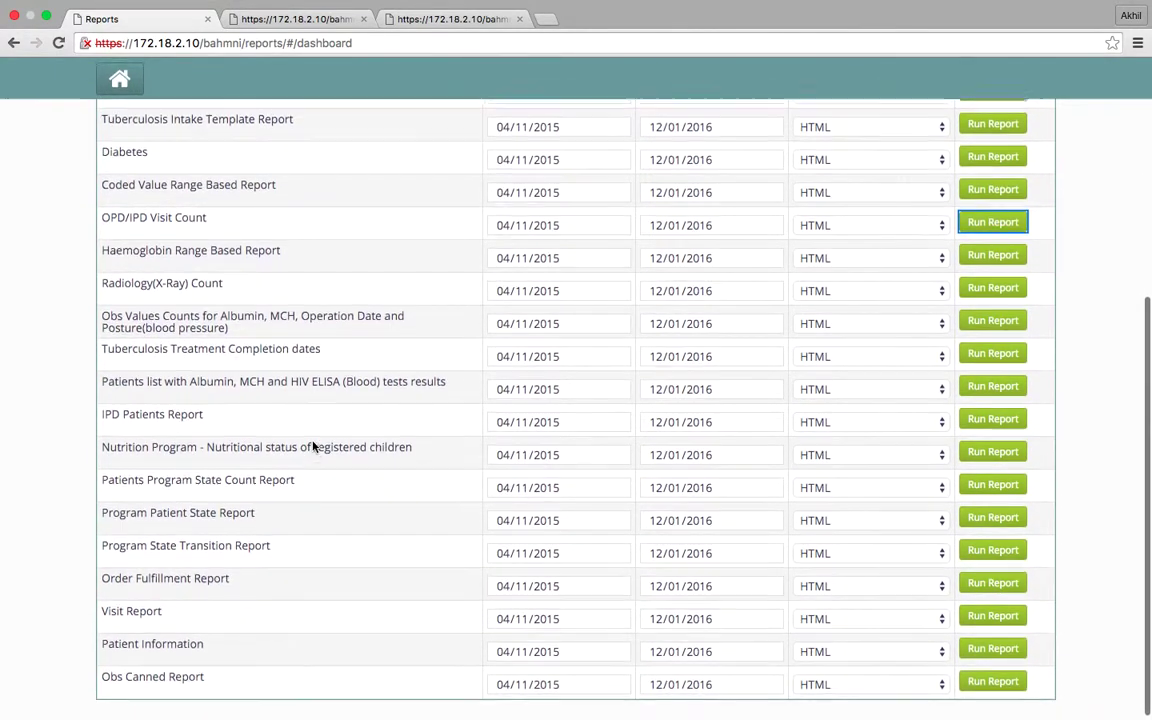
{"action": "scroll", "coordinate": [312, 446], "scroll_direction": "up", "scroll_amount": 3}
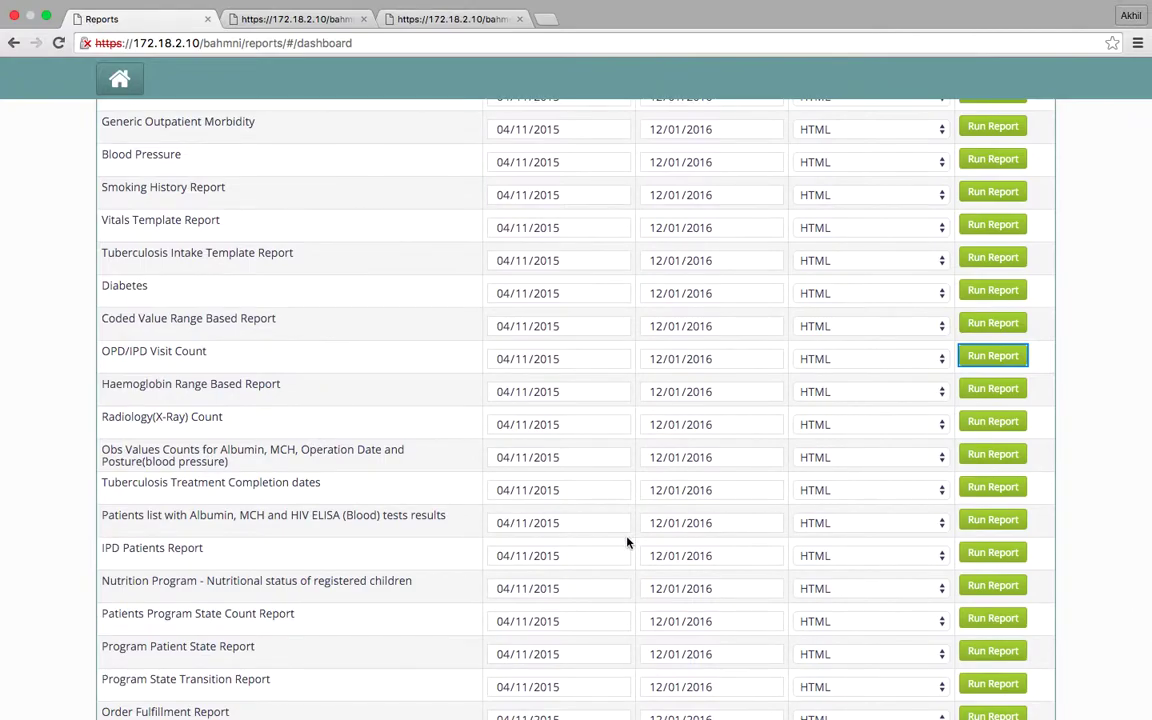
{"action": "scroll", "coordinate": [627, 543], "scroll_direction": "down", "scroll_amount": 3}
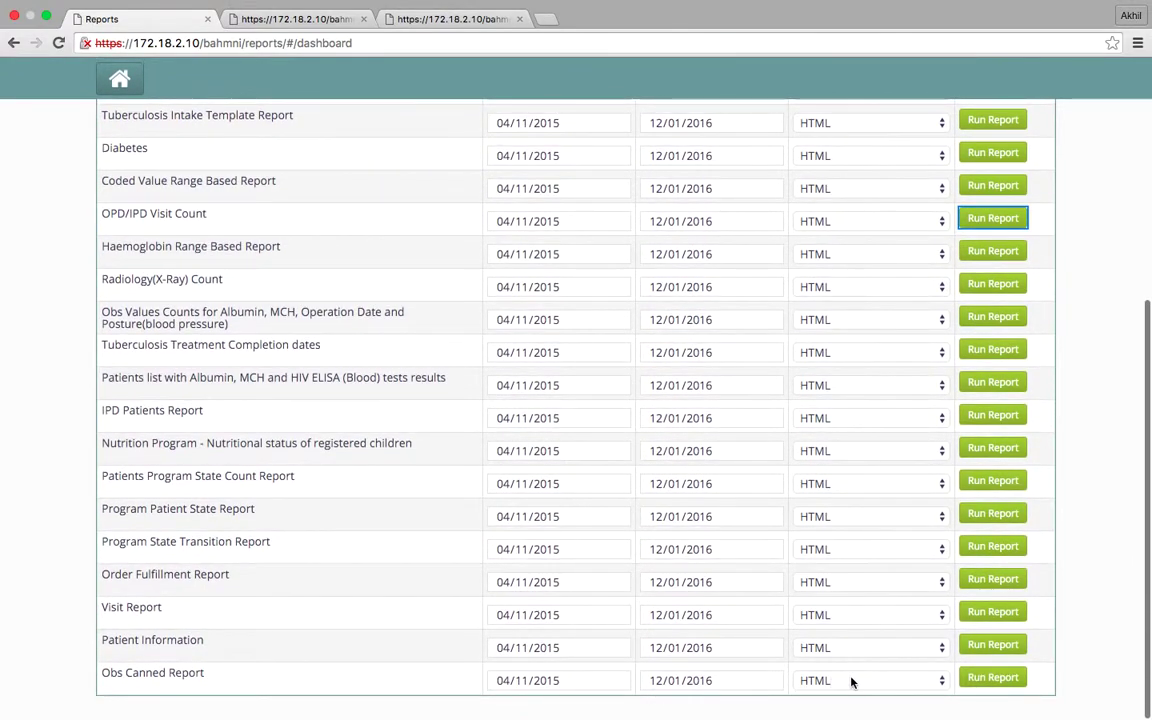
{"action": "left_click", "coordinate": [851, 679]}
{"action": "left_click", "coordinate": [845, 645]}
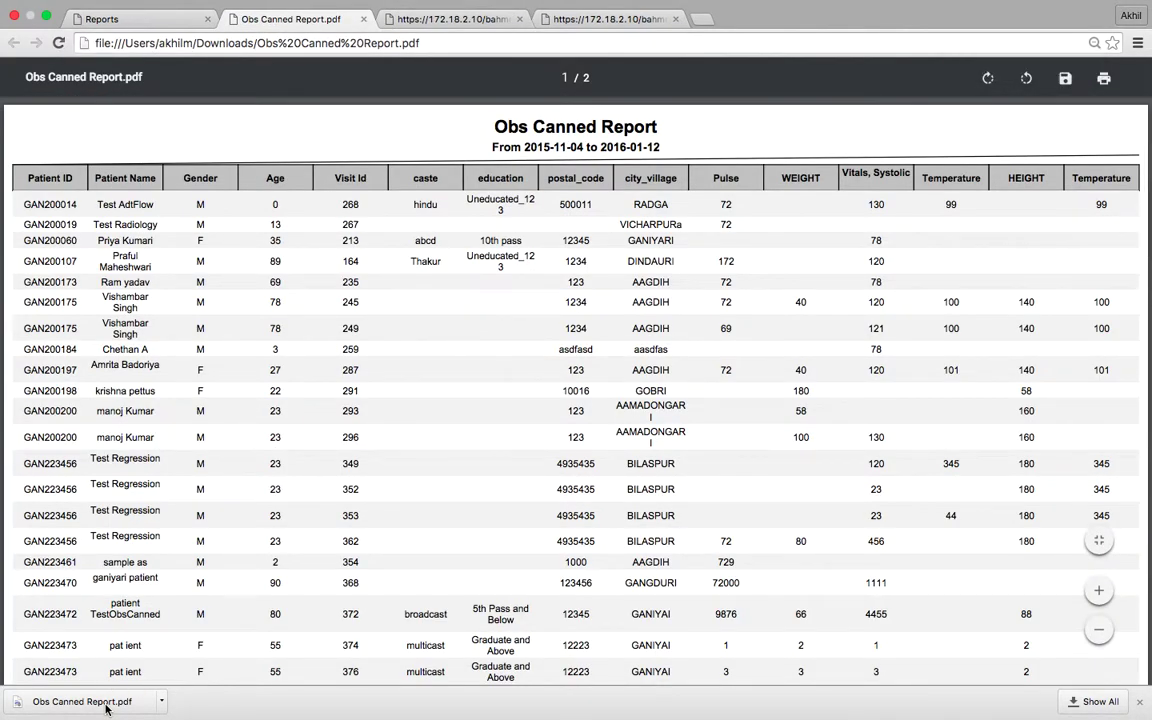
{"action": "scroll", "coordinate": [268, 617], "scroll_direction": "down", "scroll_amount": 3}
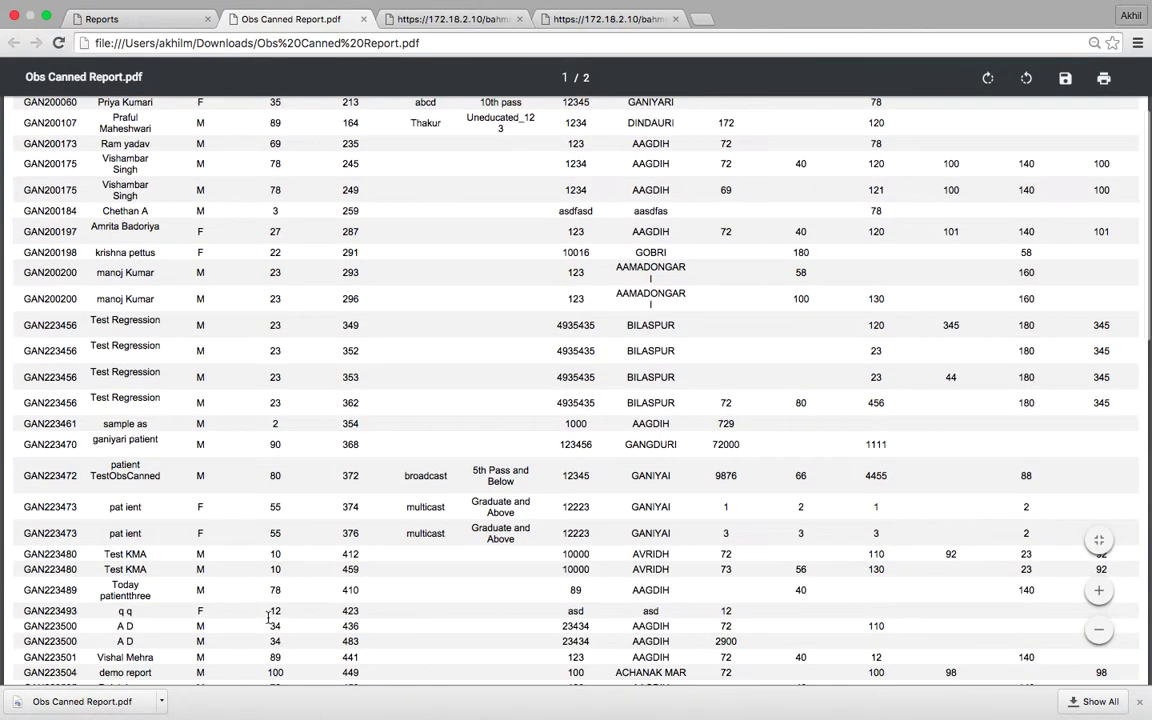
{"action": "scroll", "coordinate": [268, 617], "scroll_direction": "down", "scroll_amount": 10}
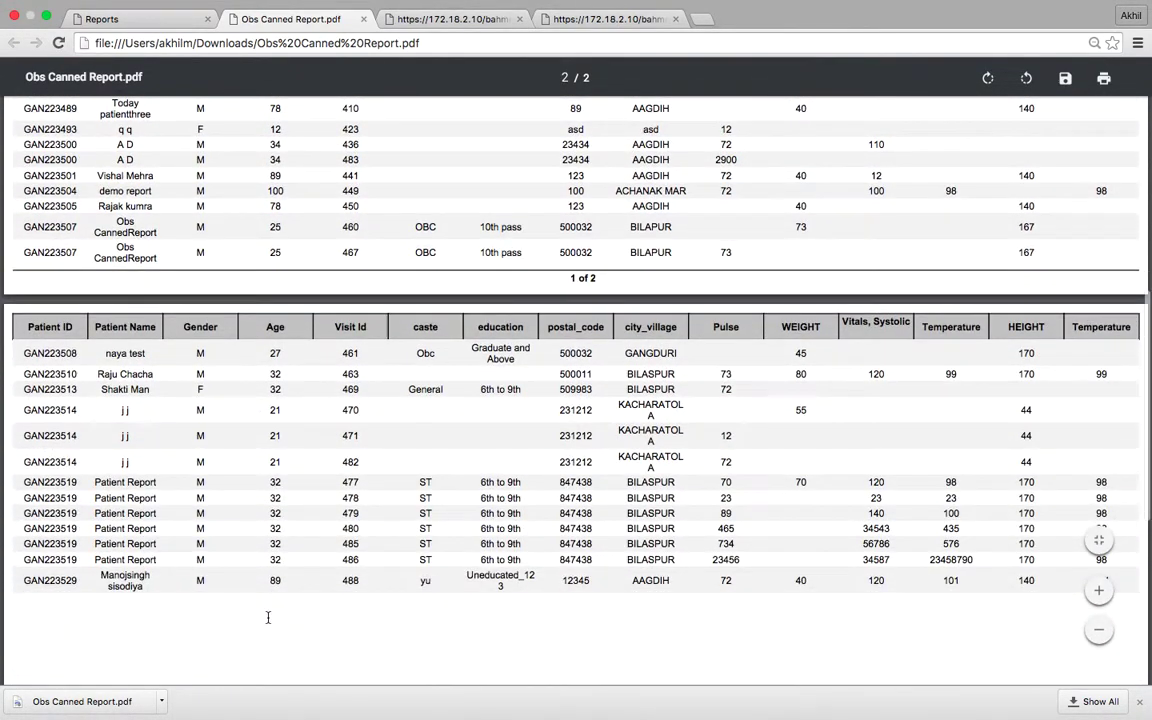
{"action": "scroll", "coordinate": [268, 617], "scroll_direction": "down", "scroll_amount": 1}
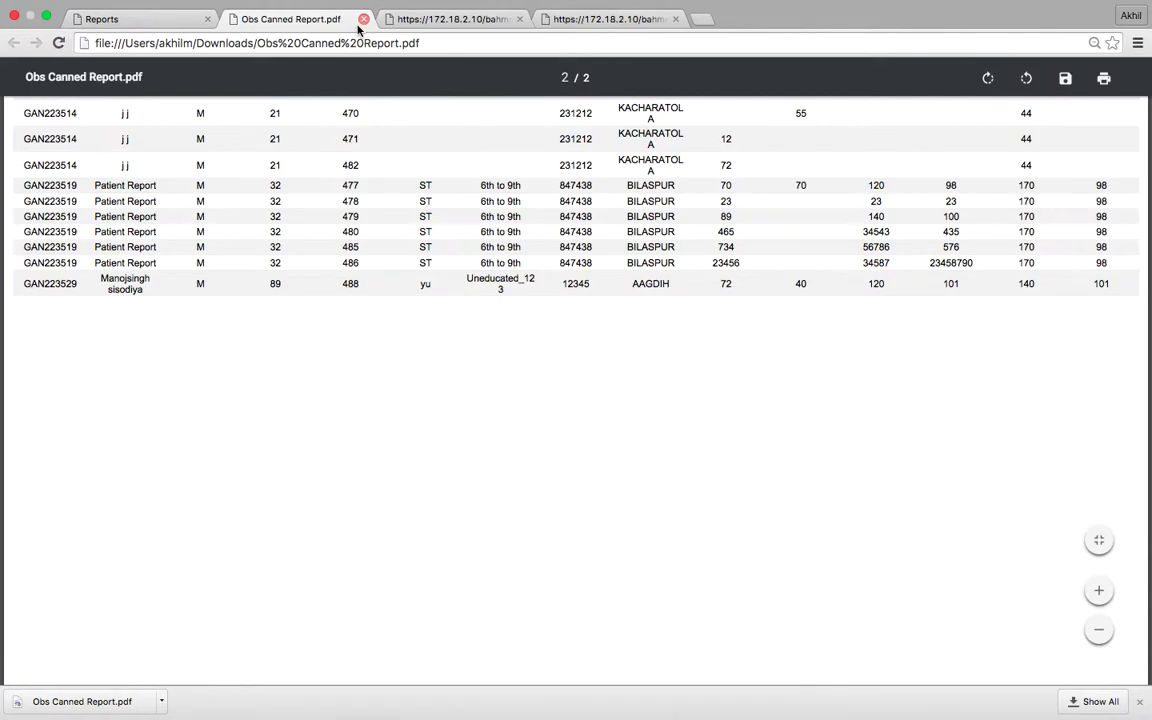
Return to the reports list, change the Obs Canned Report's format to HTML and run it to view the output
{"action": "left_click", "coordinate": [165, 20]}
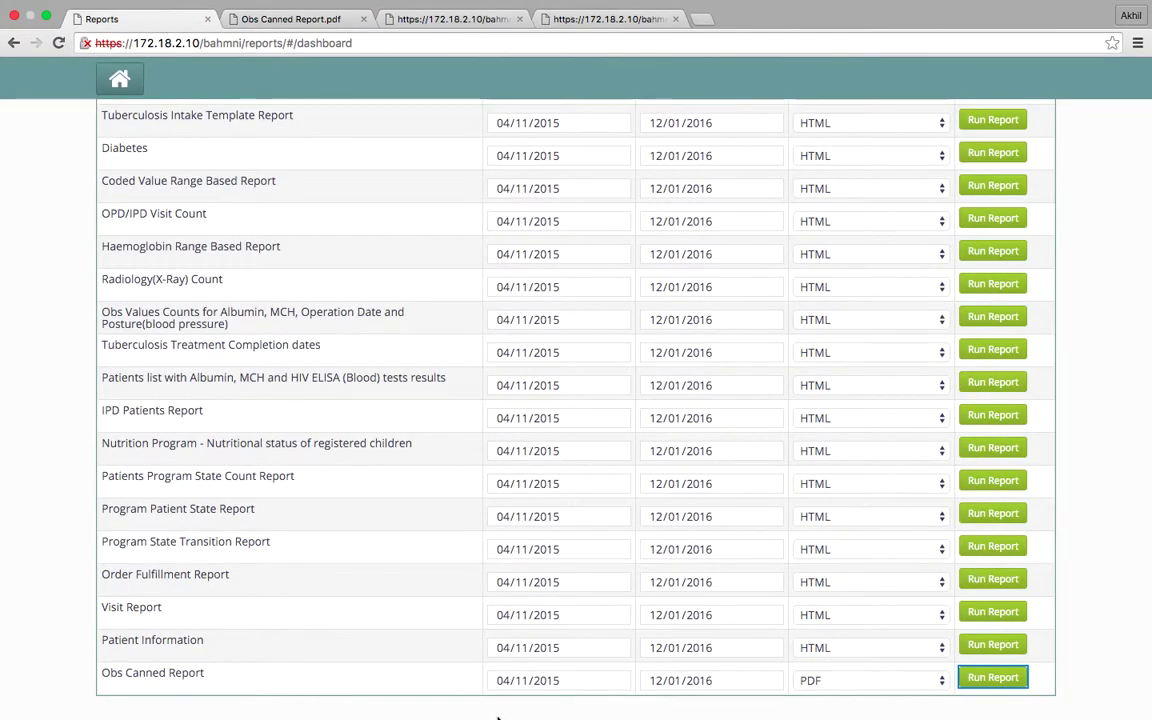
{"action": "left_click", "coordinate": [879, 681]}
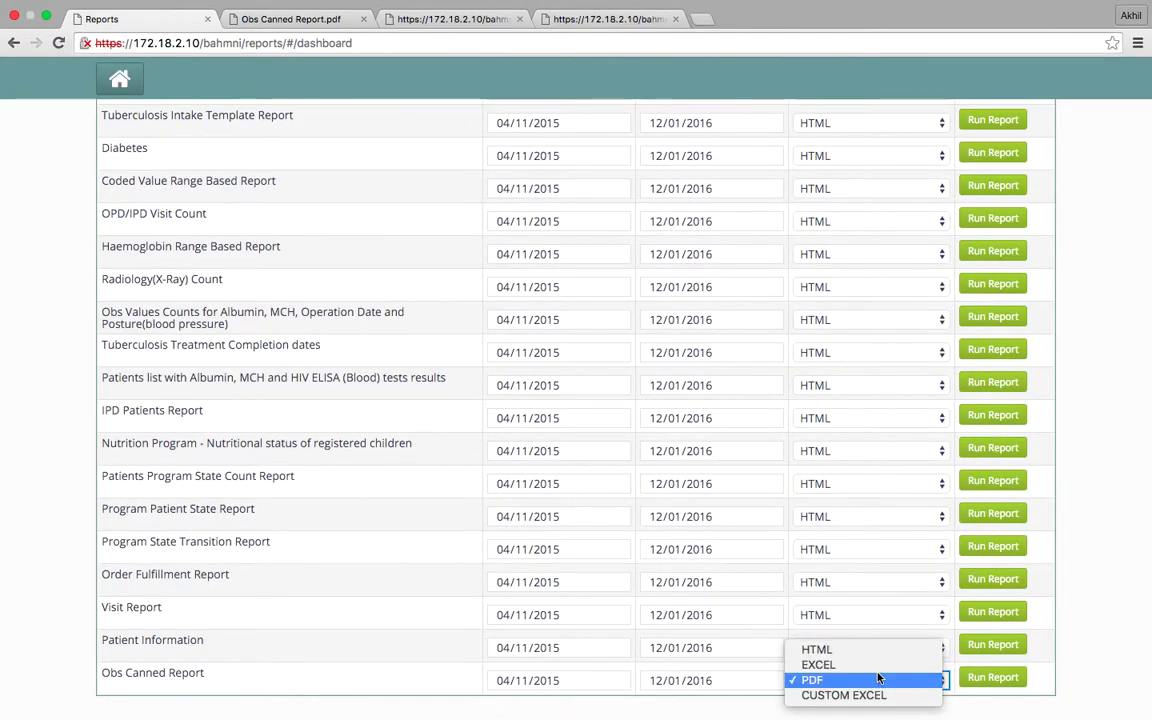
{"action": "left_click", "coordinate": [871, 650]}
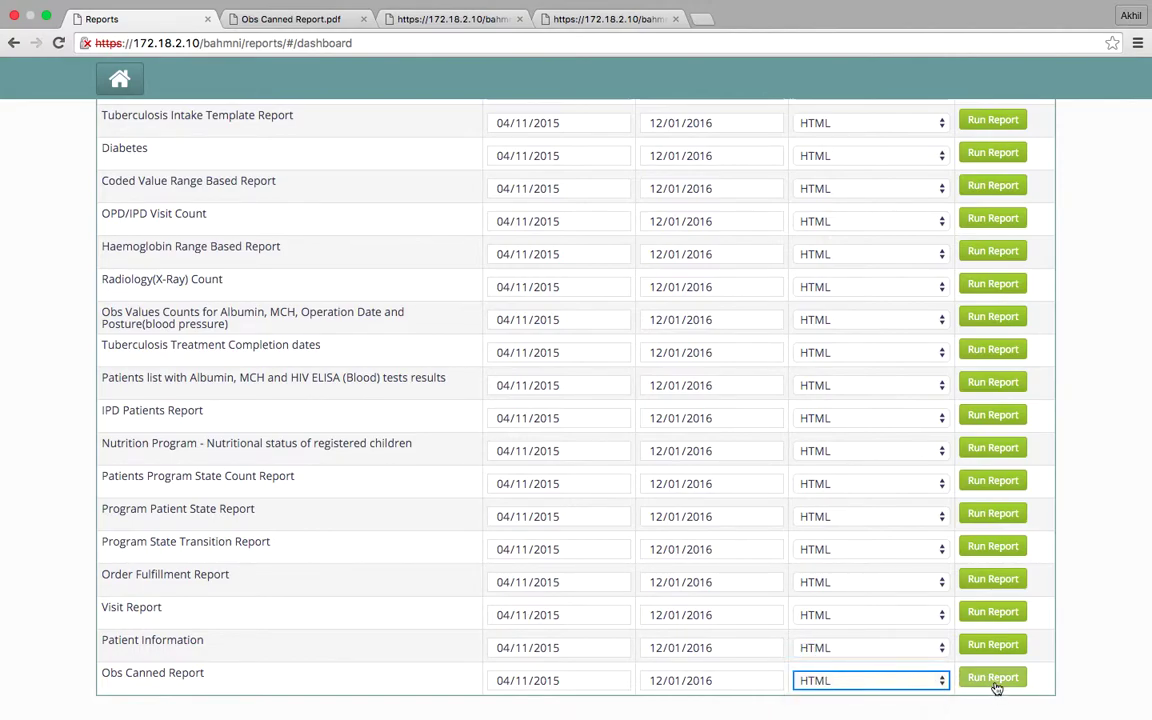
{"action": "left_click", "coordinate": [993, 678]}
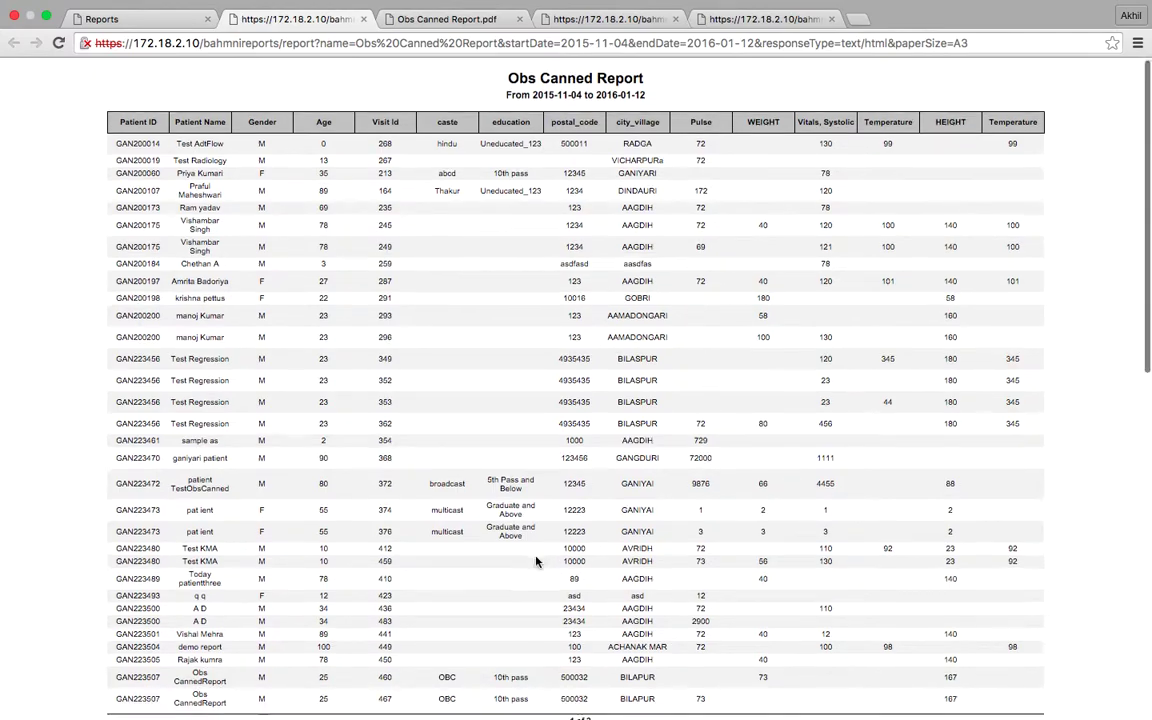
{"action": "scroll", "coordinate": [537, 566], "scroll_direction": "down", "scroll_amount": 1}
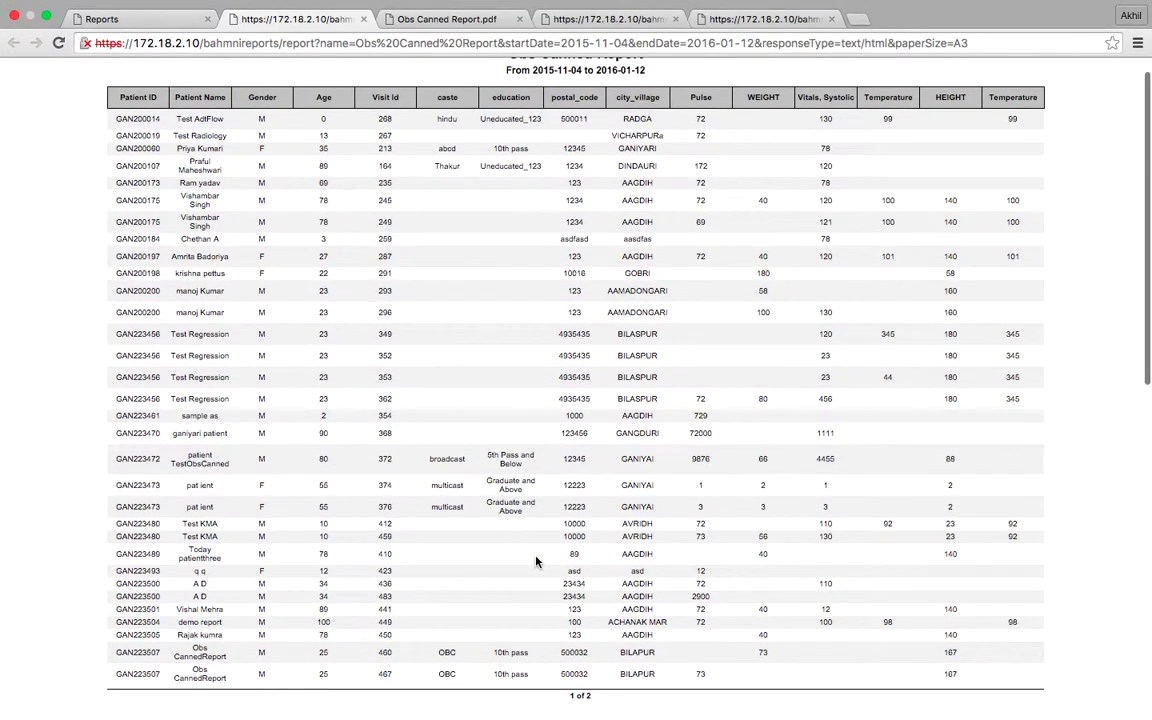
Run the IPD Patients Report from the reports list, enlarge its output and dismiss the calendar reminder
{"action": "left_click", "coordinate": [149, 29]}
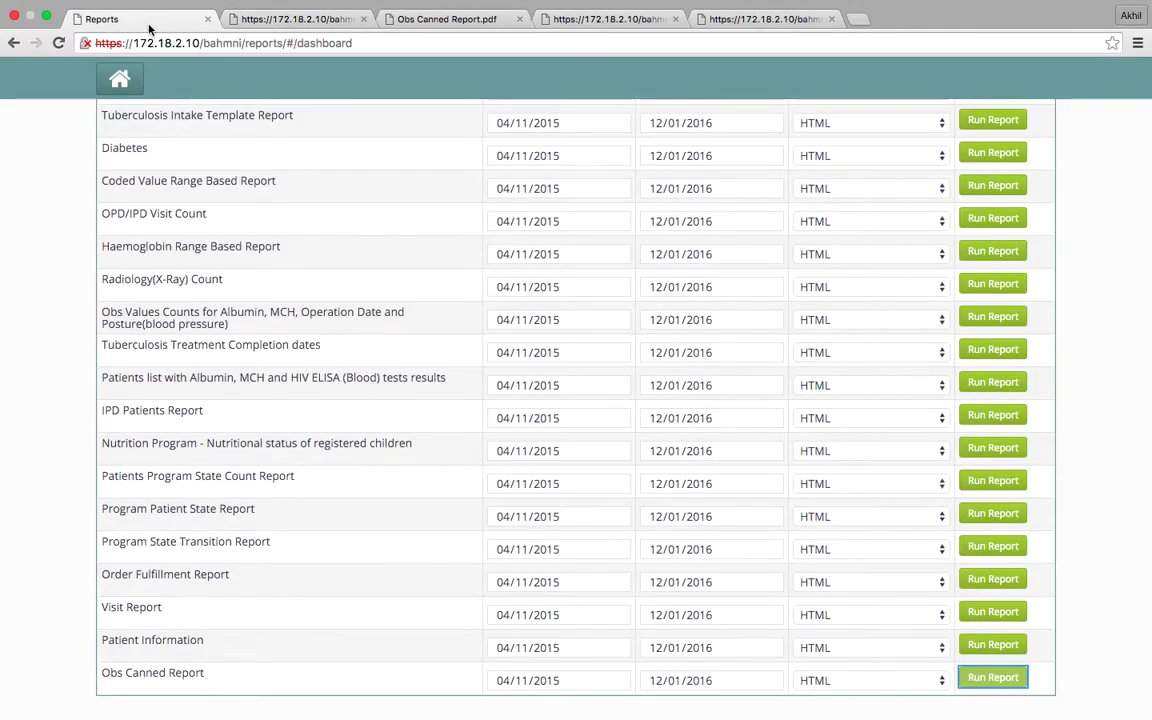
{"action": "left_click", "coordinate": [1020, 420]}
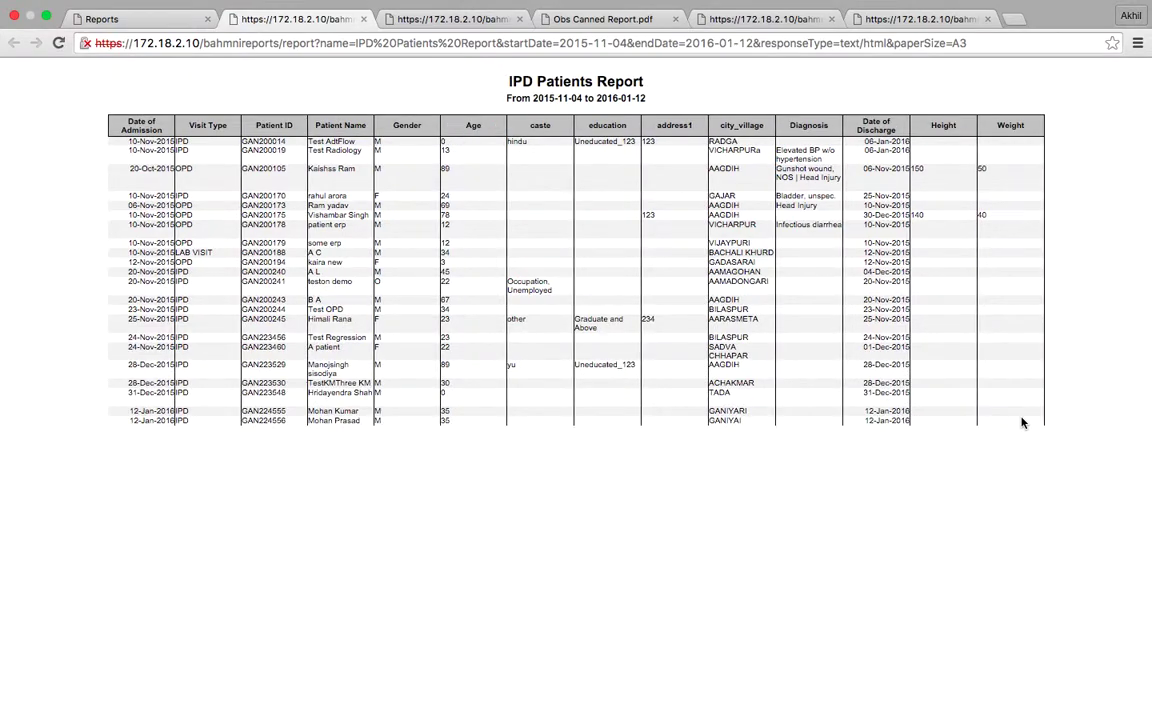
{"action": "key", "text": "super+equal"}
{"action": "key", "text": "super+equal"}
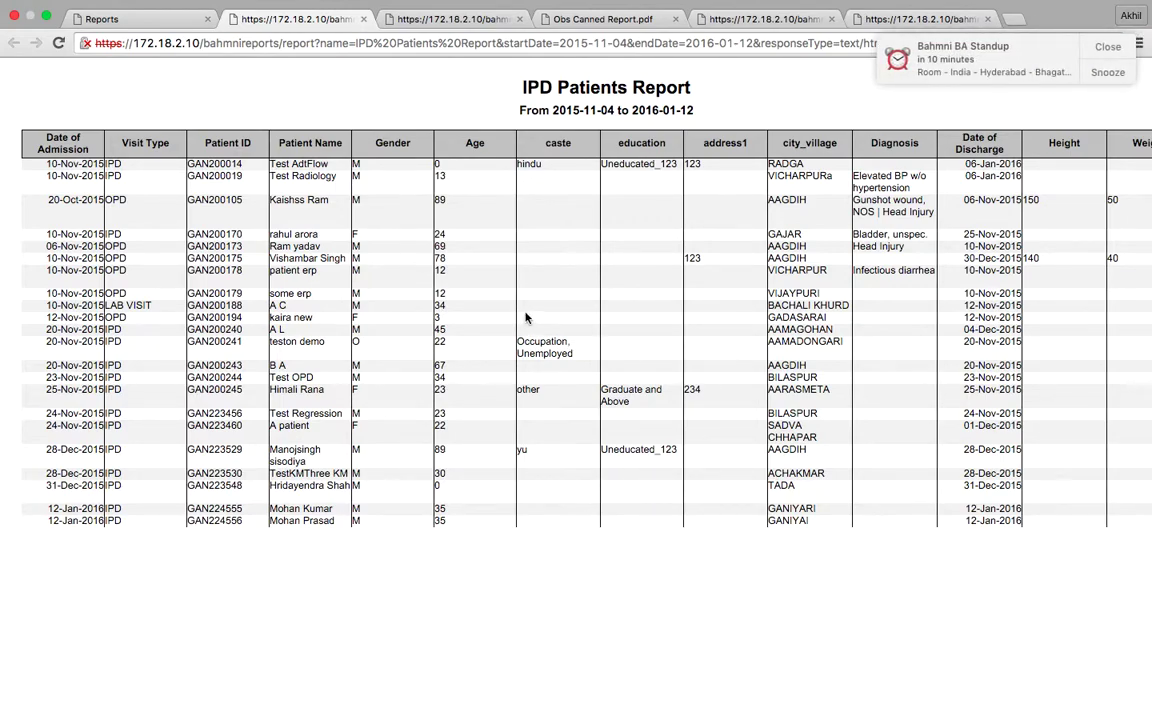
{"action": "left_click", "coordinate": [1108, 46]}
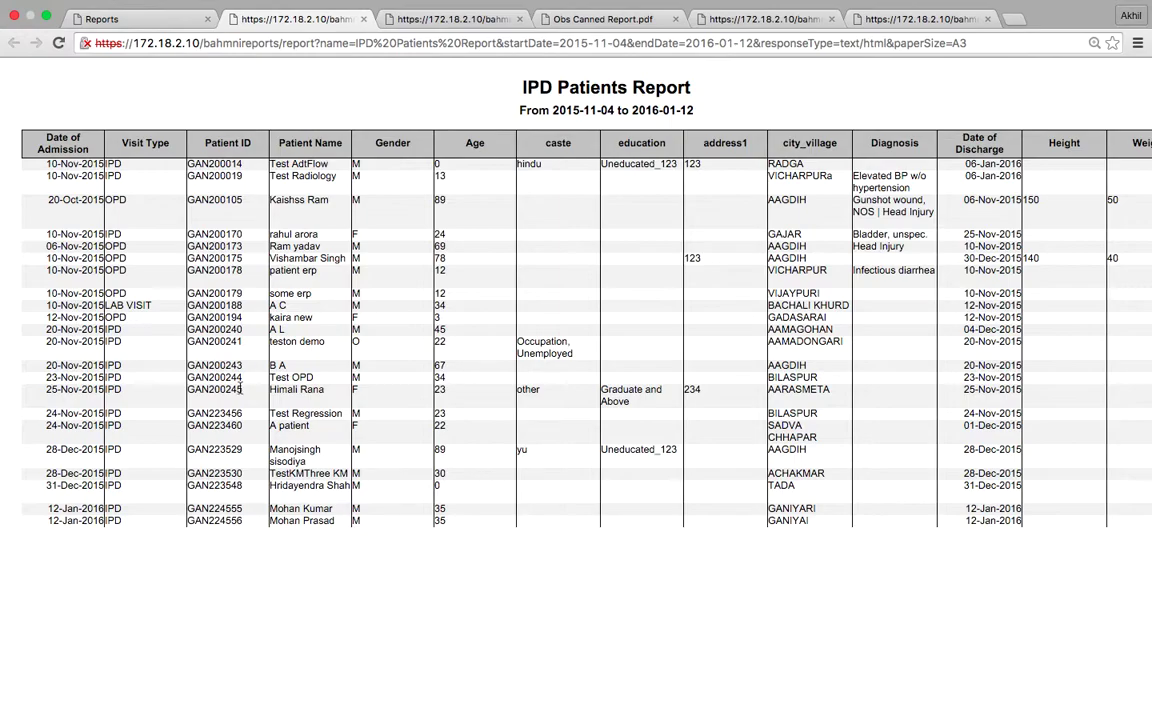